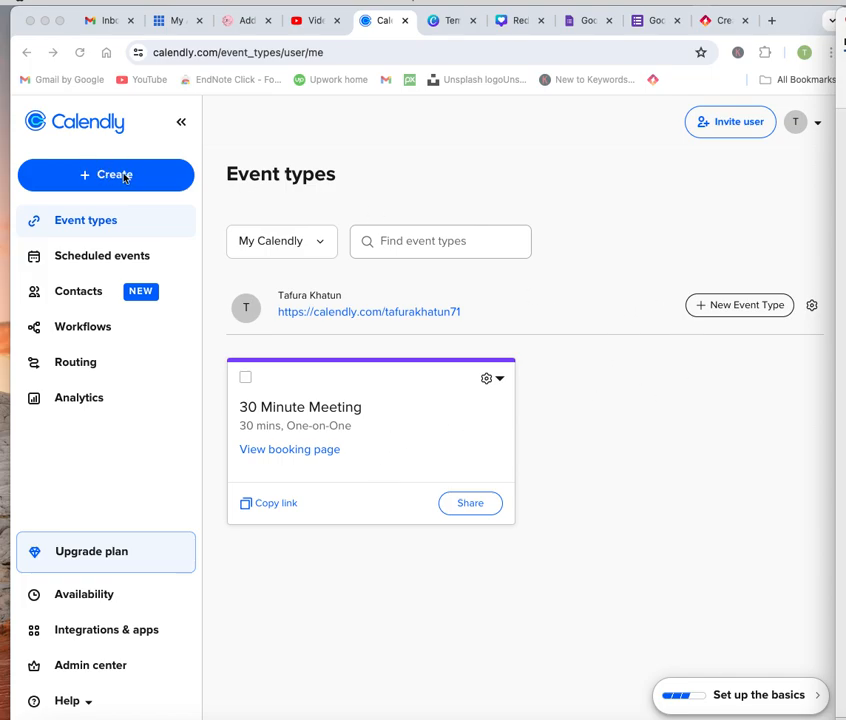
- Start a new One-on-One event type with your own account as the host
click(317, 243)
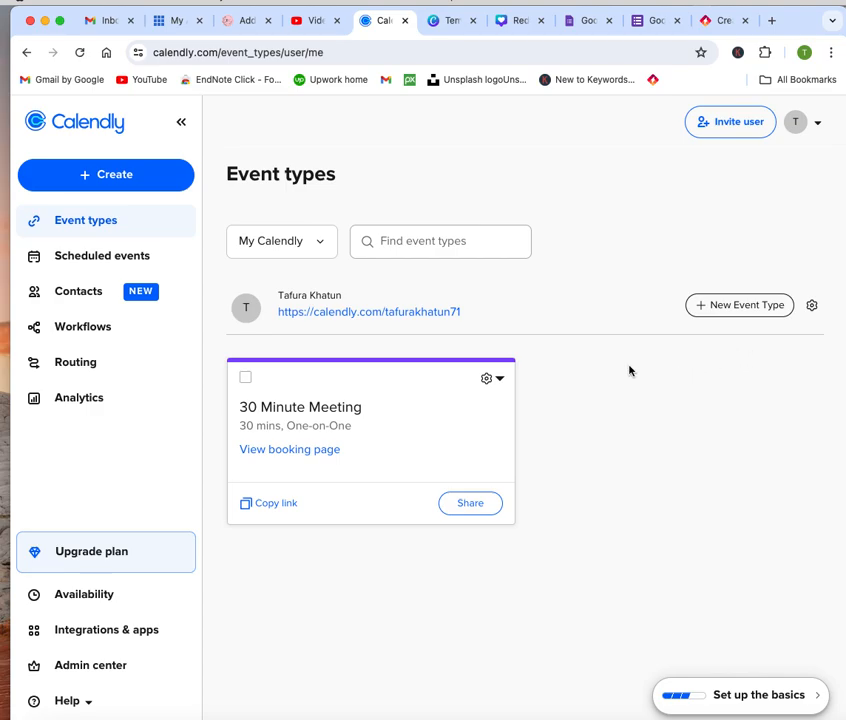
click(128, 176)
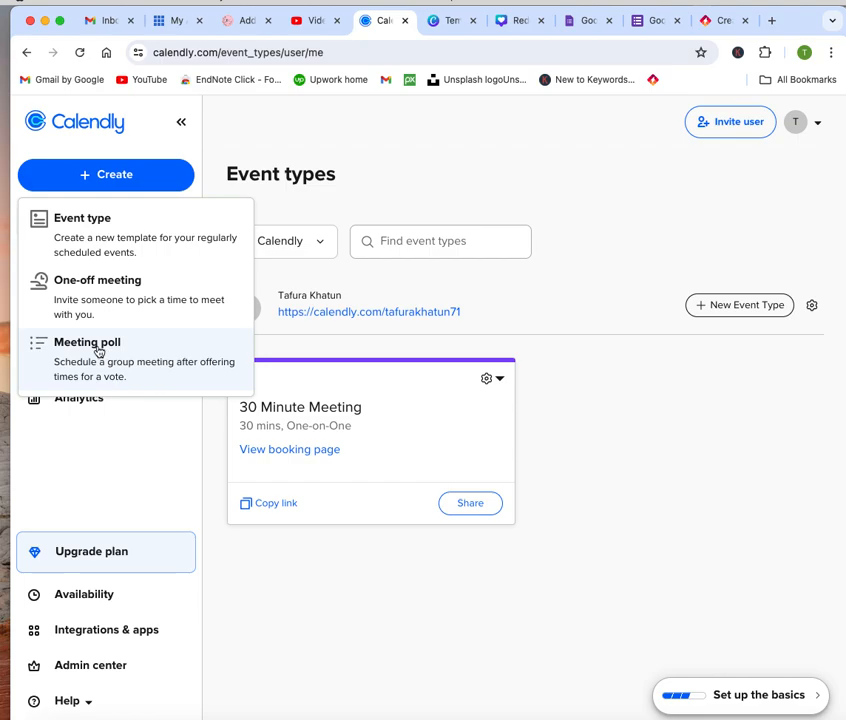
click(128, 243)
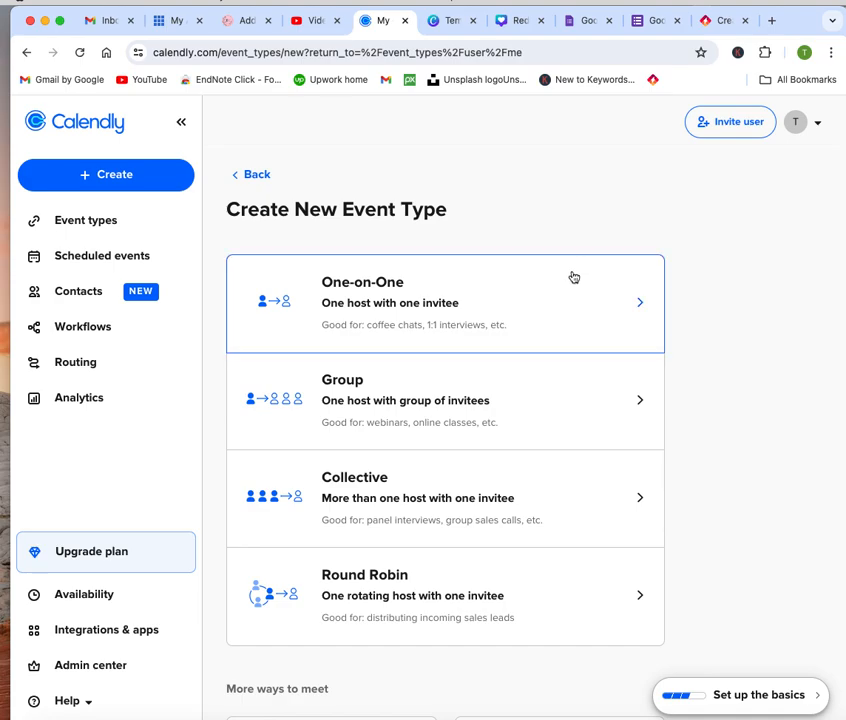
scroll(573, 276, down, 2)
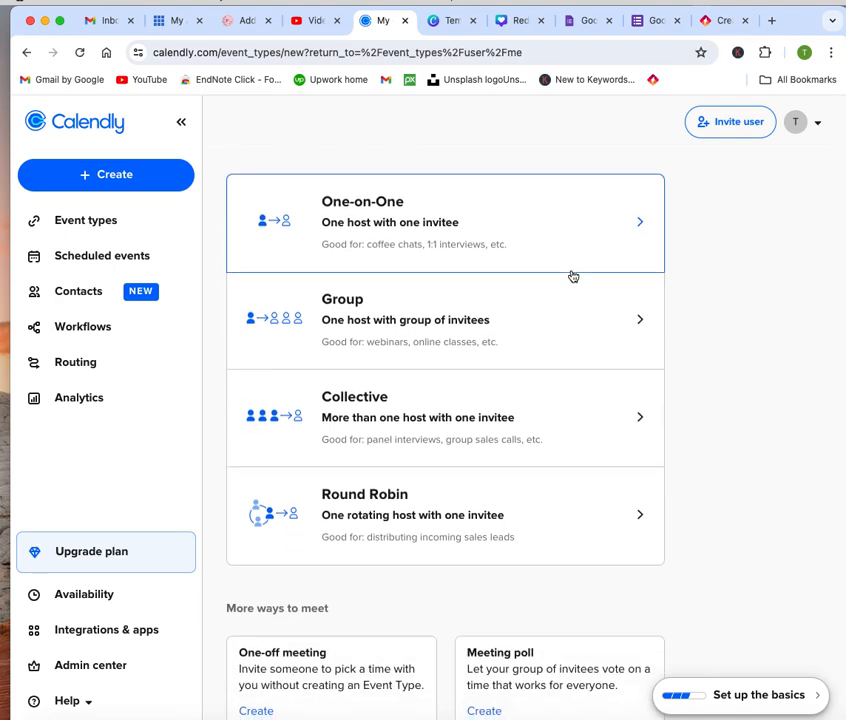
scroll(573, 276, up, 2)
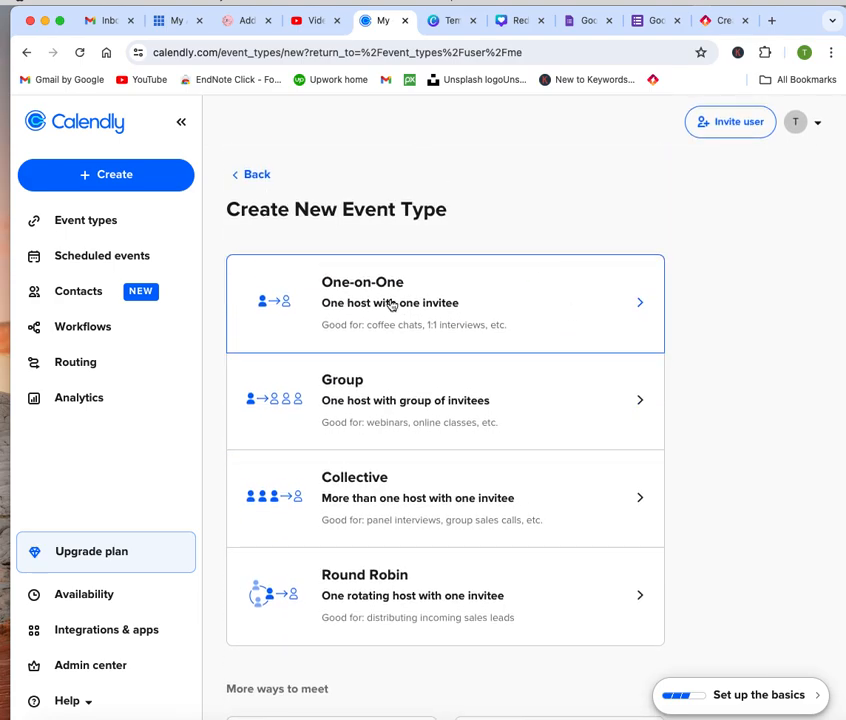
click(426, 309)
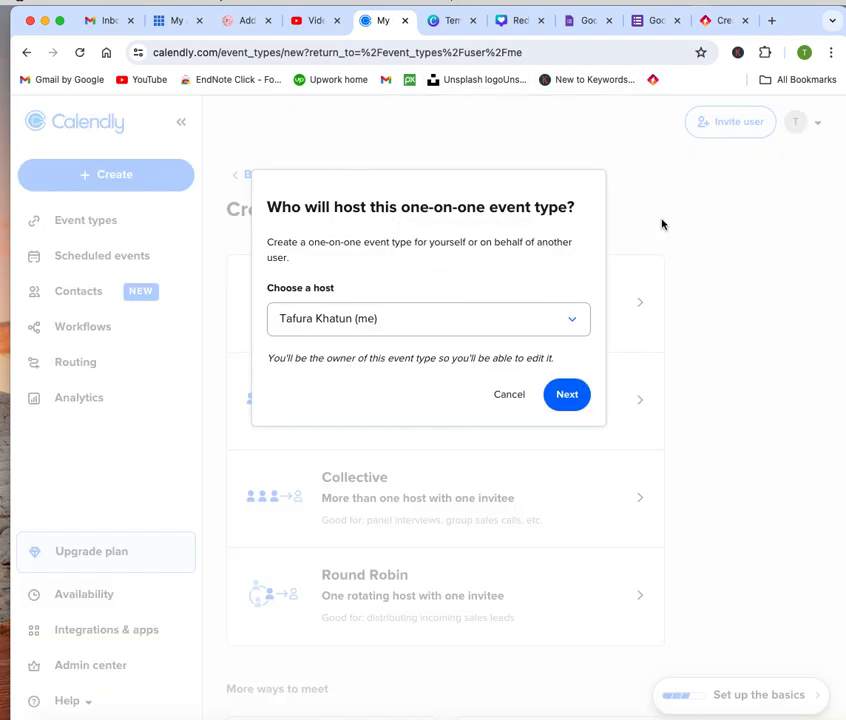
click(579, 401)
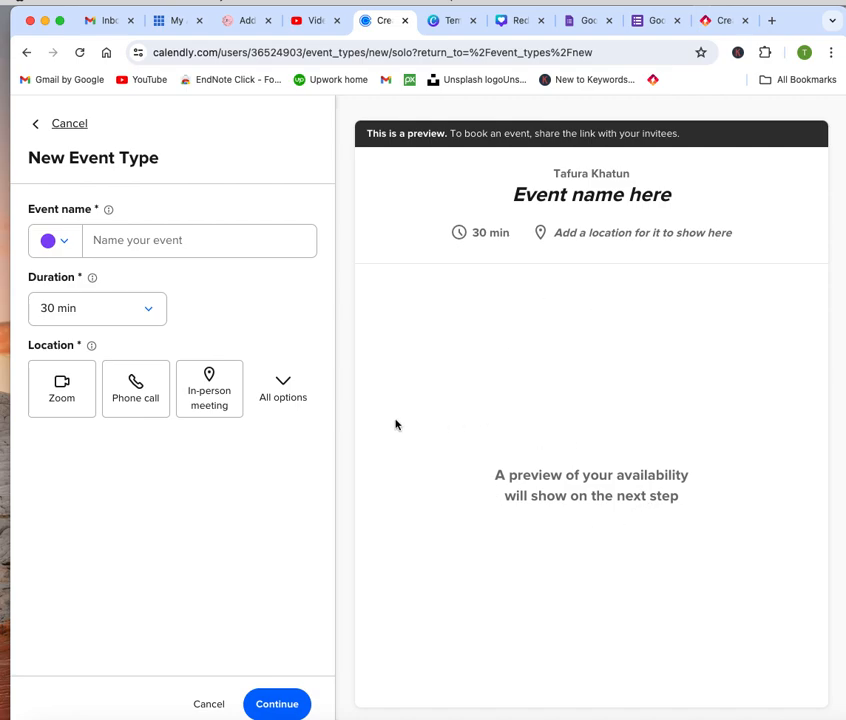
- Name the new event type "phone call Consultant"
click(190, 242)
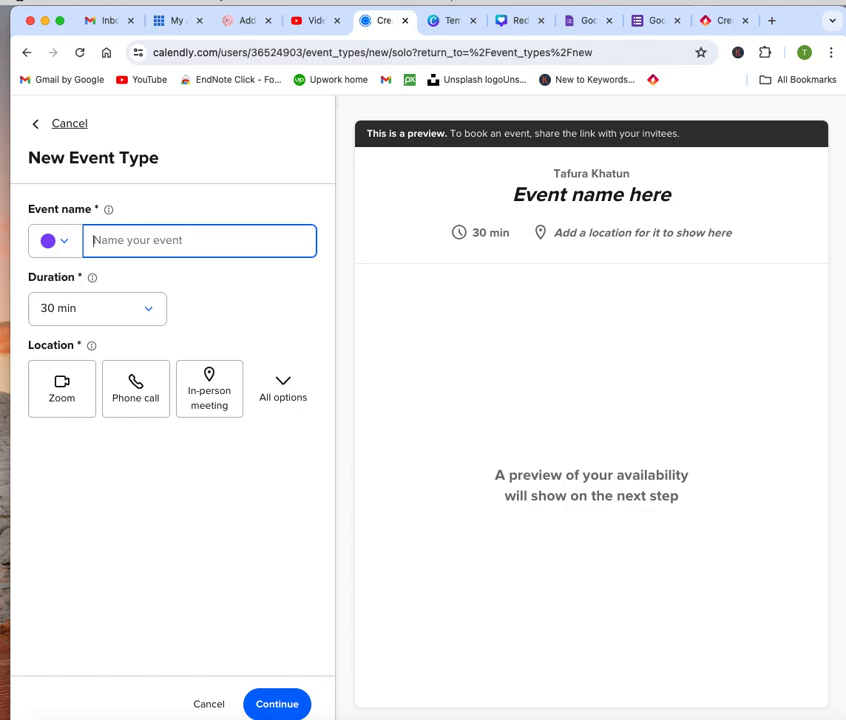
text(C)
key(BackSpace)
text(pHO)
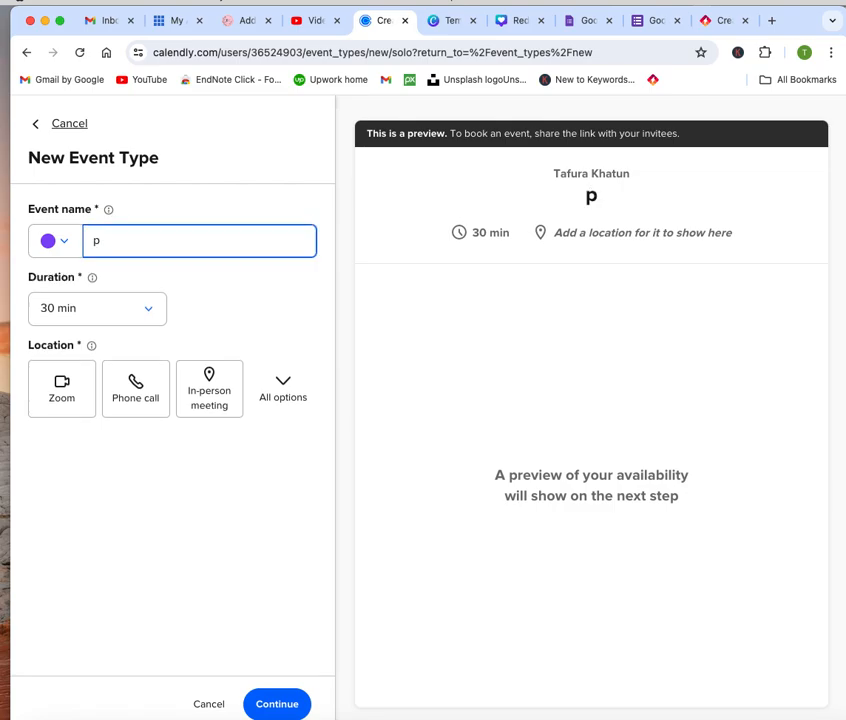
key(BackSpace)
key(BackSpace)
key(BackSpace)
text(phone call Con)
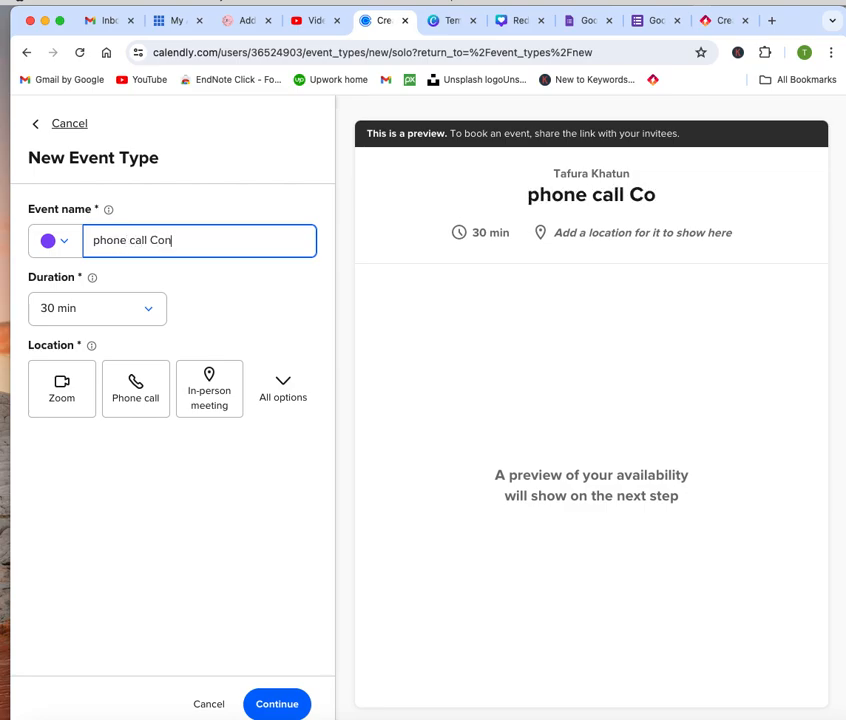
text(sultant)
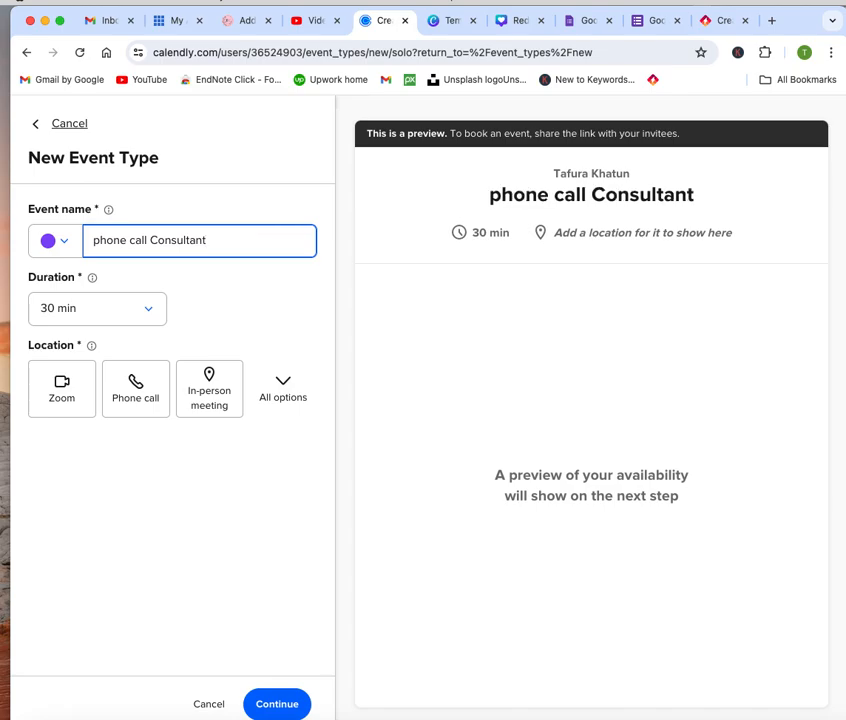
- Set the event's location to a phone call where the host calls the invitee, and create the event type with a 30 min duration
click(150, 312)
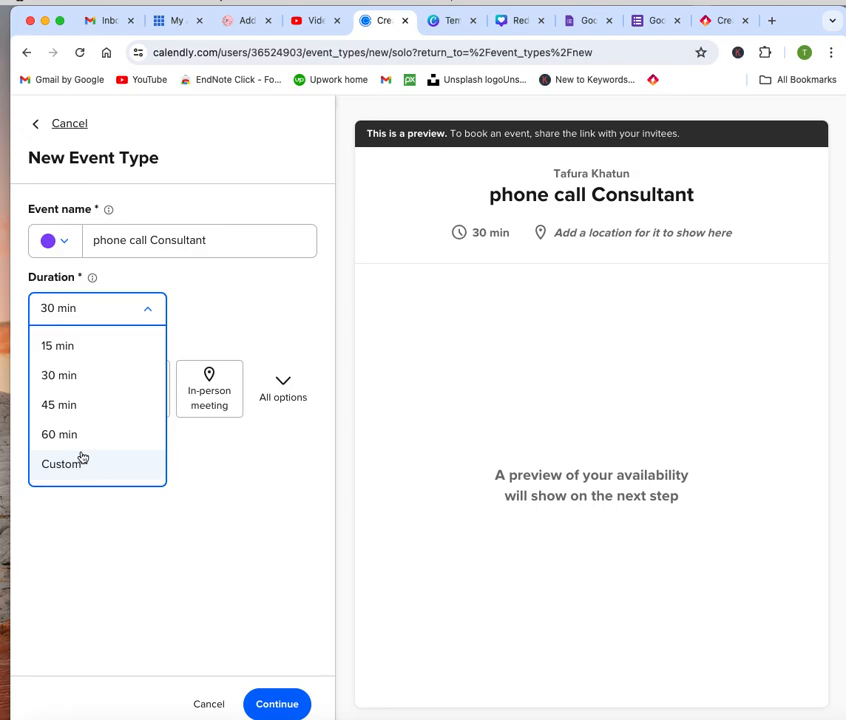
click(226, 347)
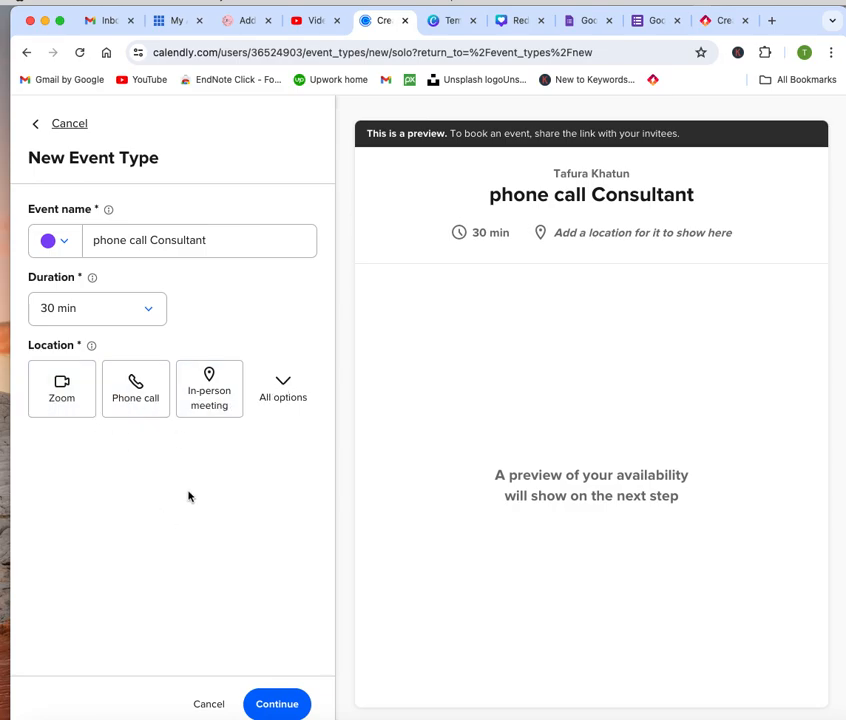
click(135, 385)
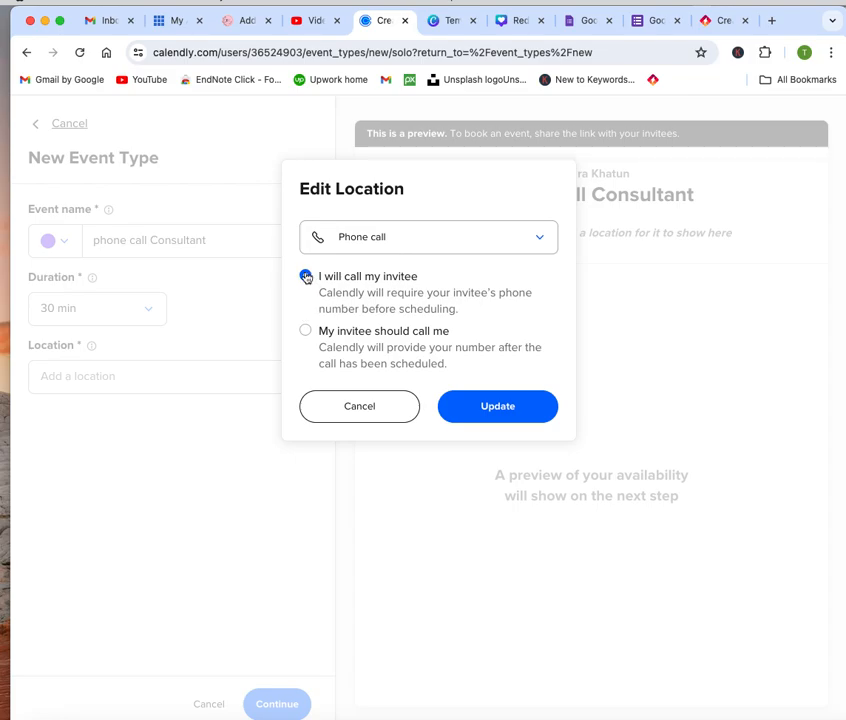
click(510, 409)
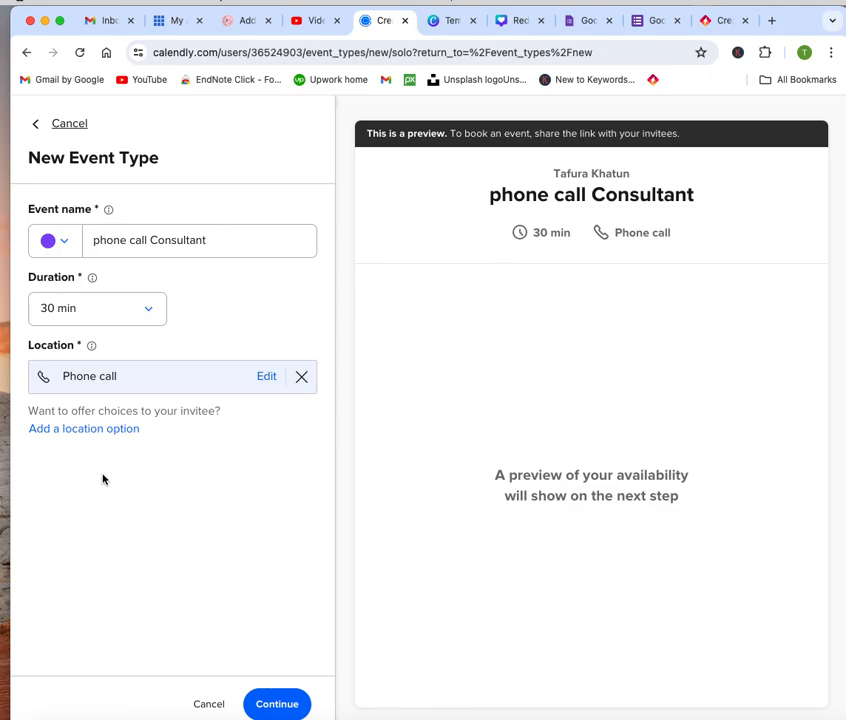
click(123, 429)
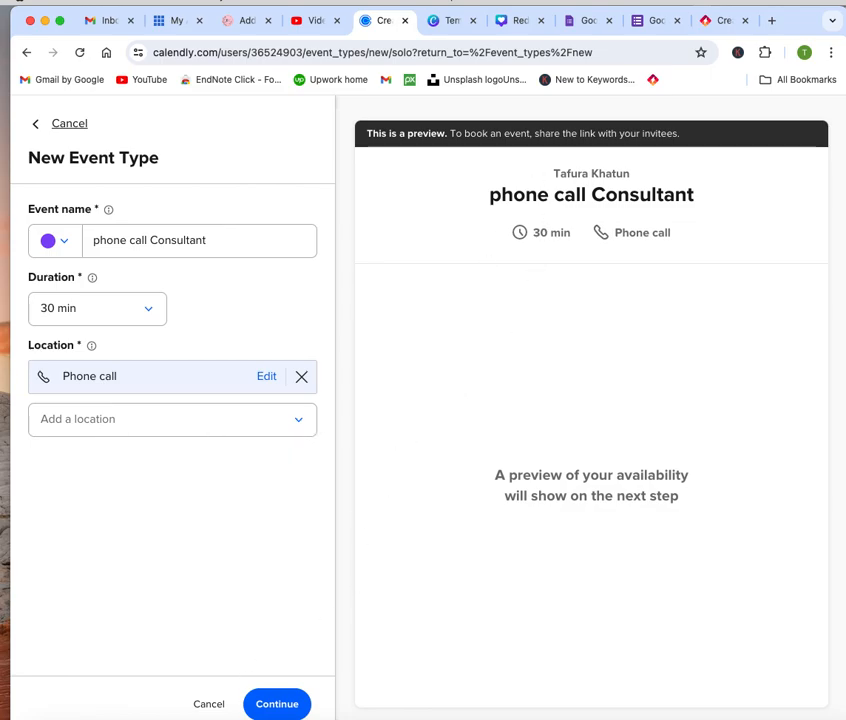
click(271, 706)
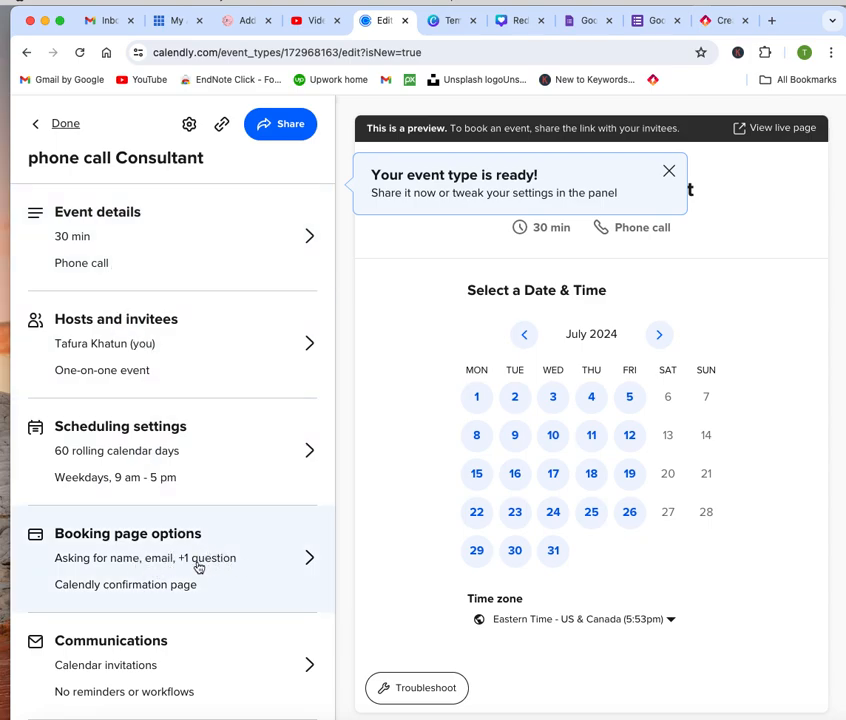
- Review and save the event's booking page options, and look at its live booking page
click(306, 561)
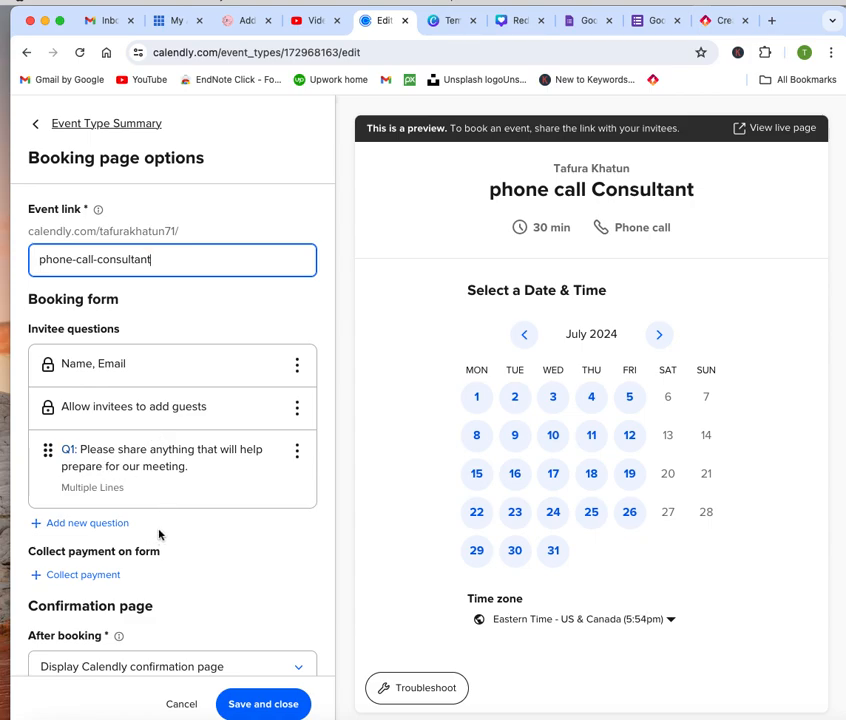
click(265, 705)
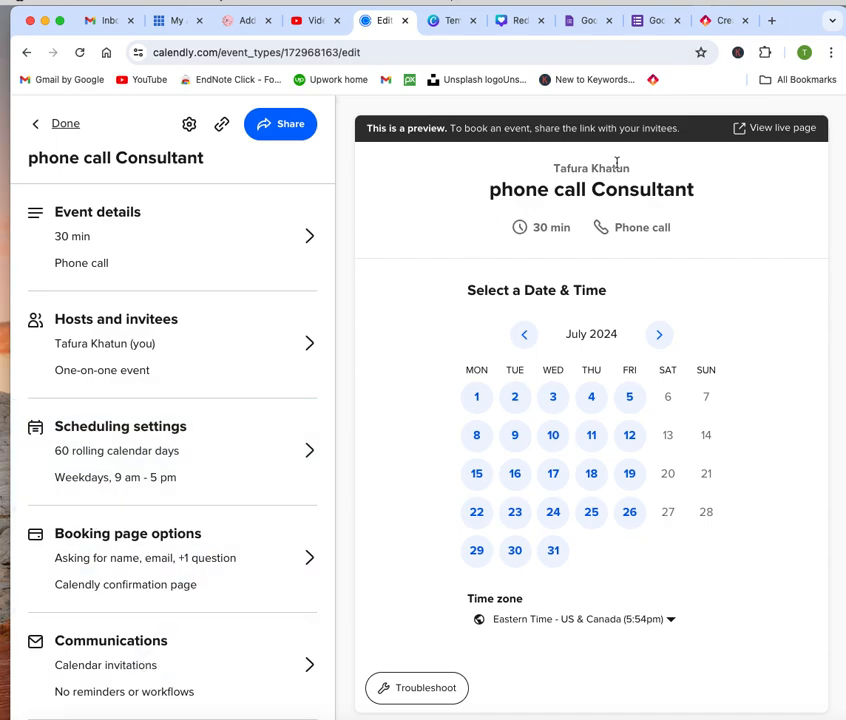
click(789, 136)
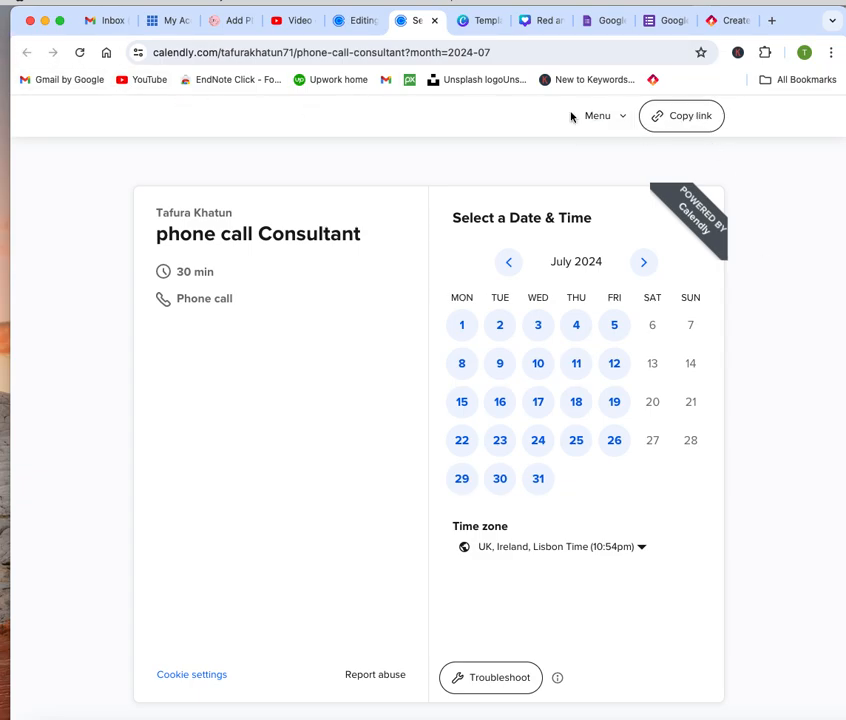
click(362, 22)
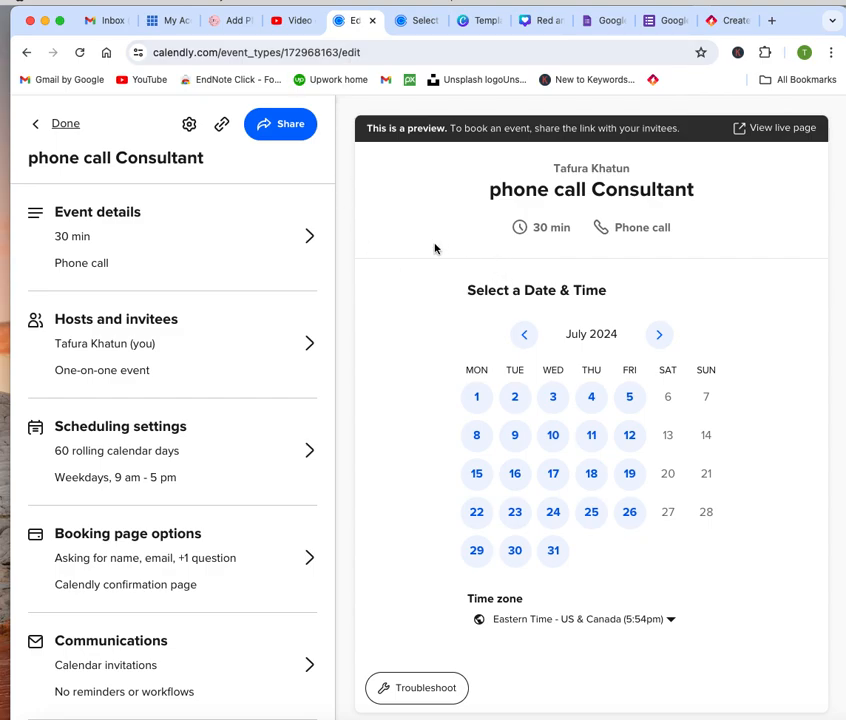
- Generate the Inline Embed code for adding the phone call Consultant event to a website
click(289, 127)
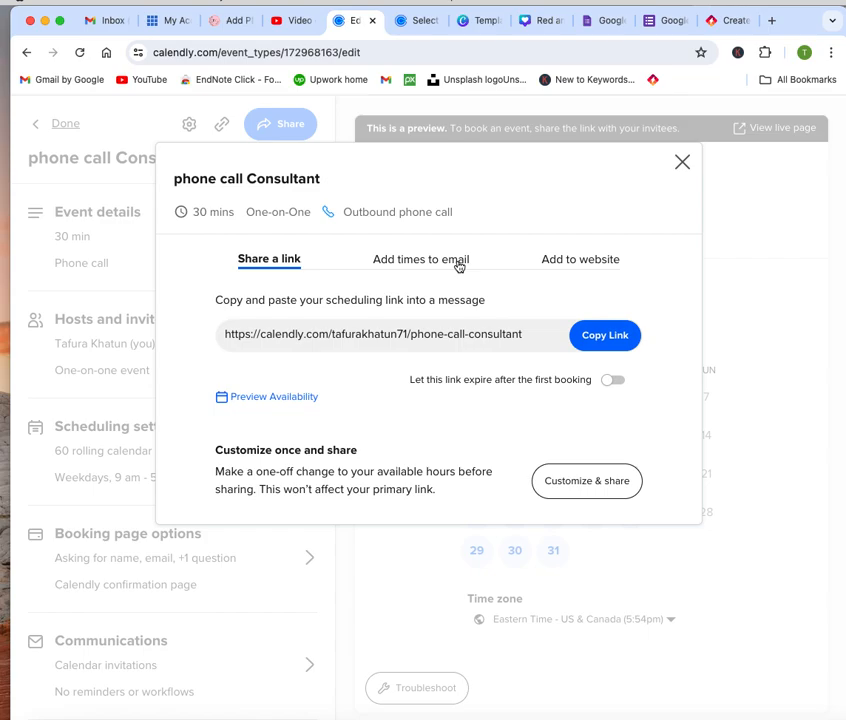
click(594, 263)
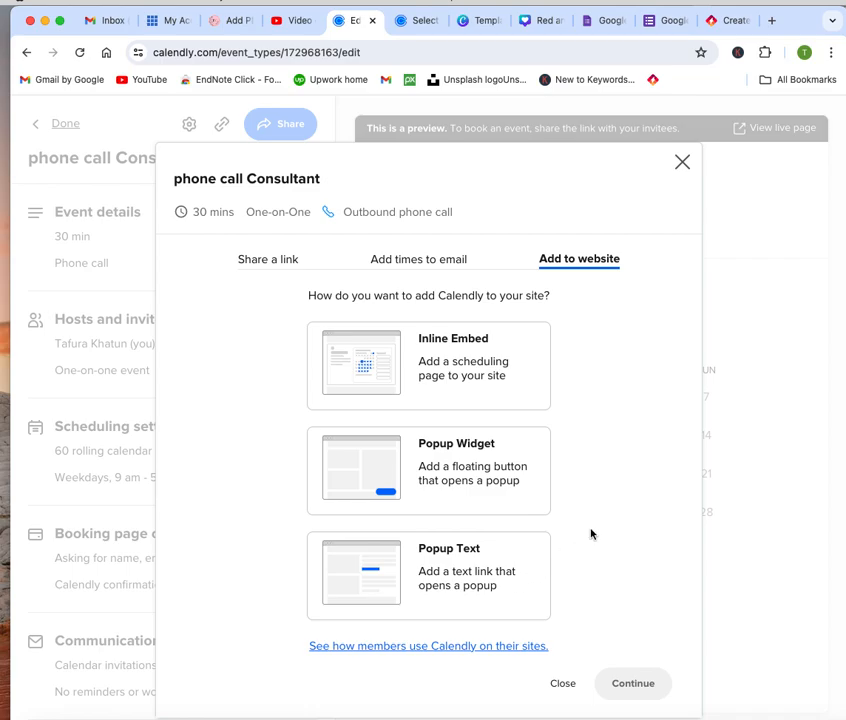
click(478, 360)
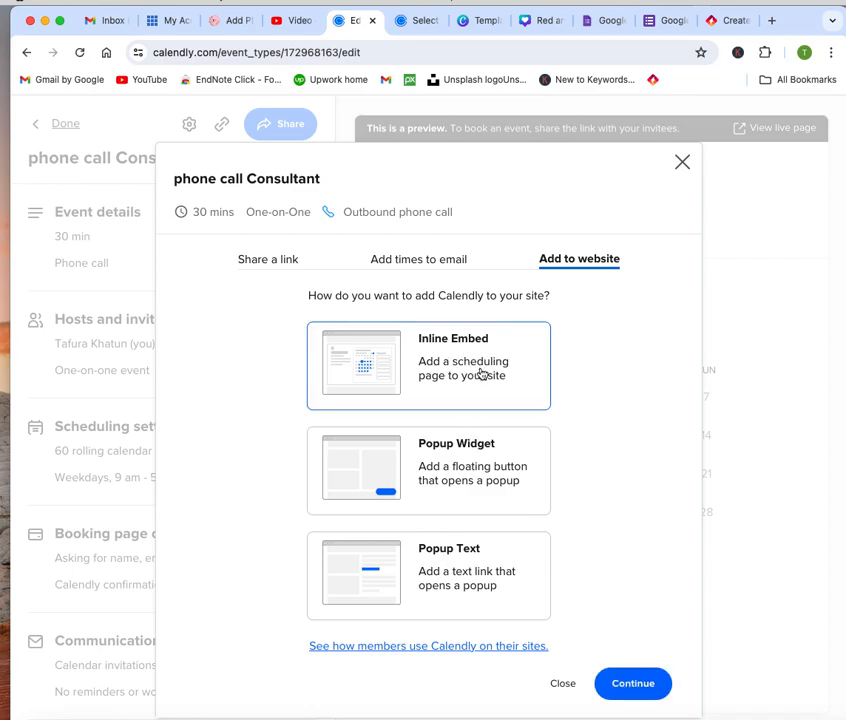
click(643, 683)
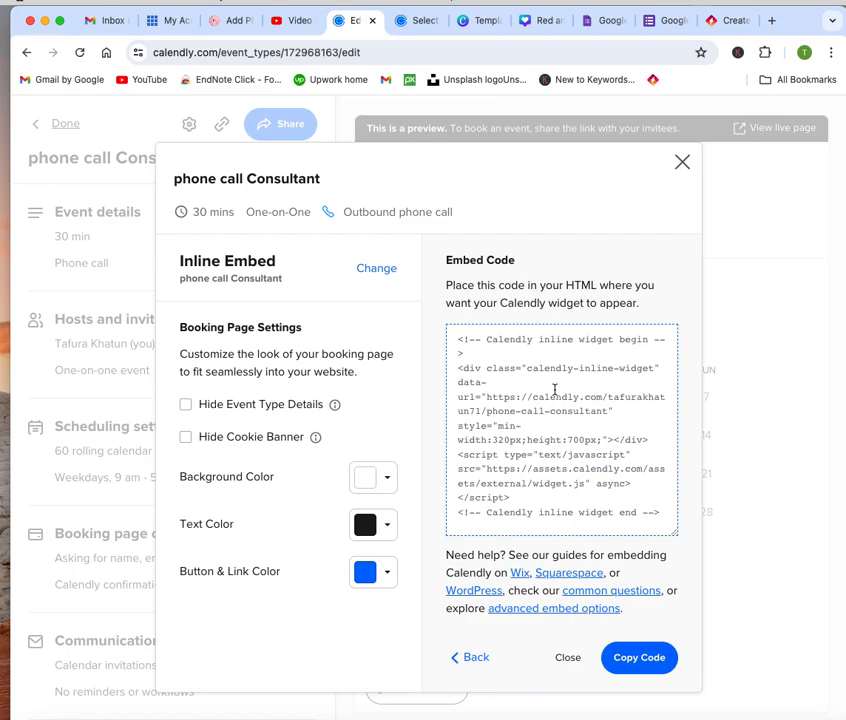
key(super+shift+5)
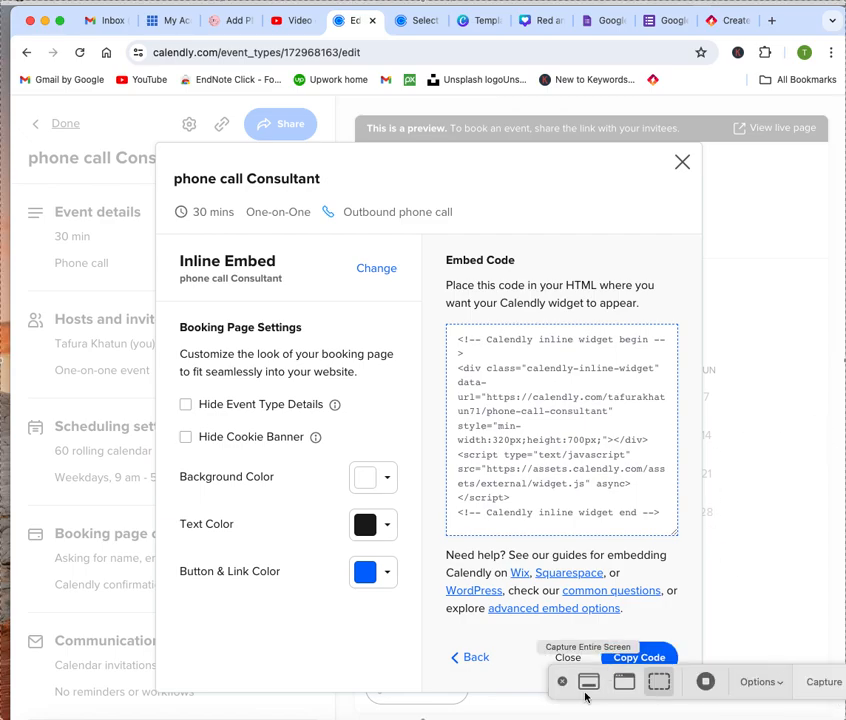